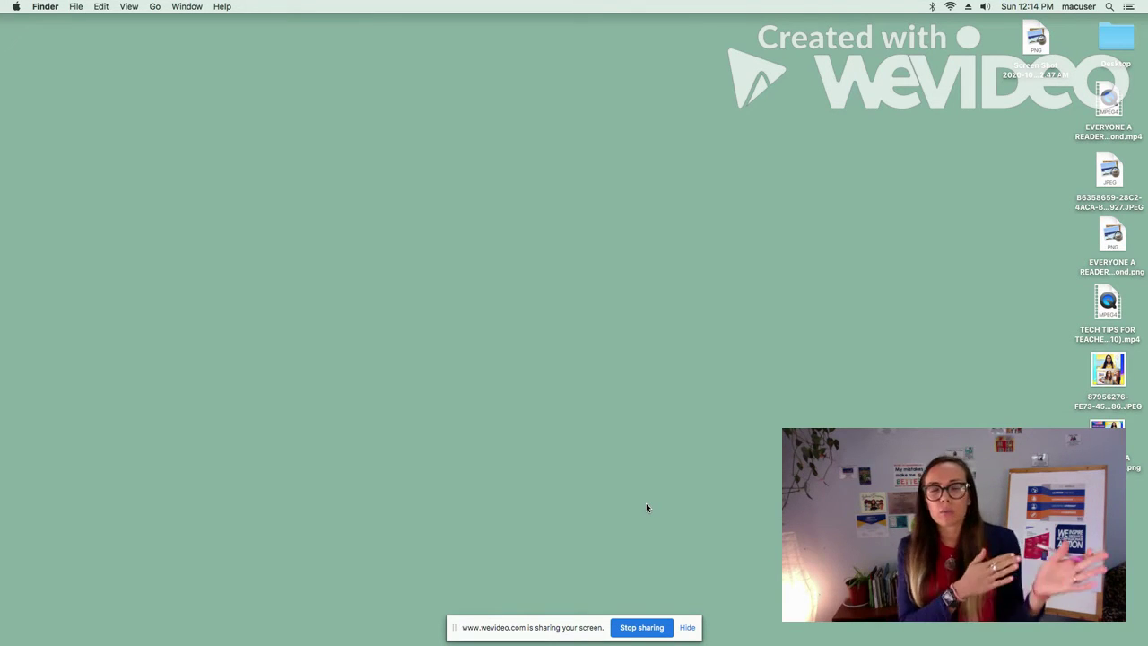
# - Launch Photo Booth and switch its camera to FaceTime HD
pyautogui.moveTo(461, 638)
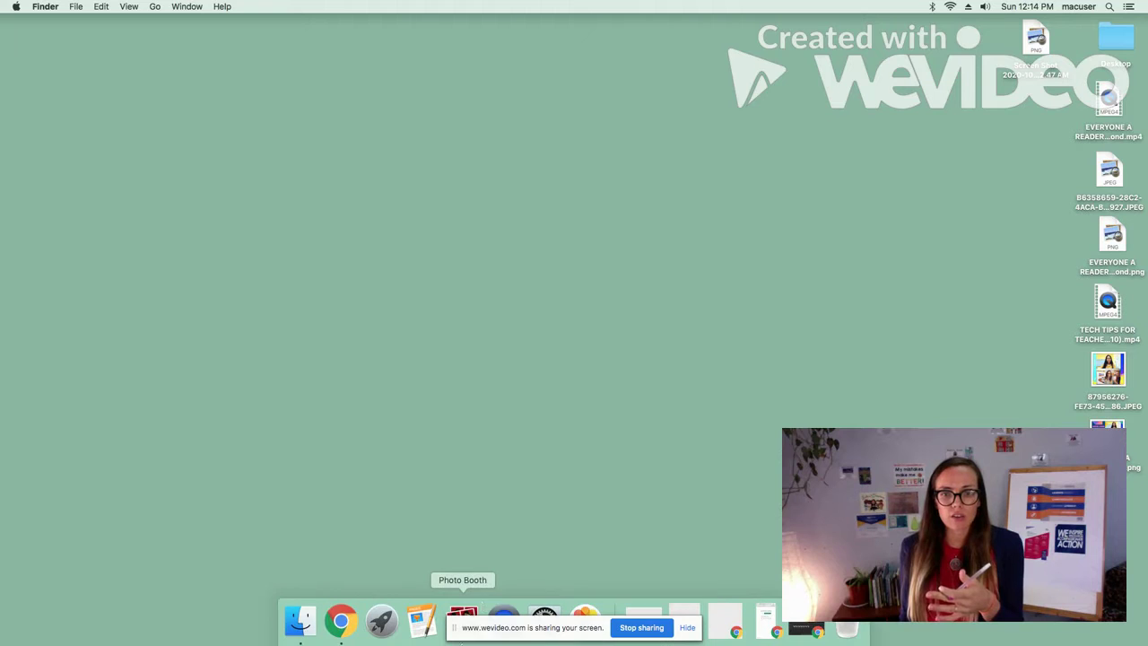
pyautogui.click(462, 617)
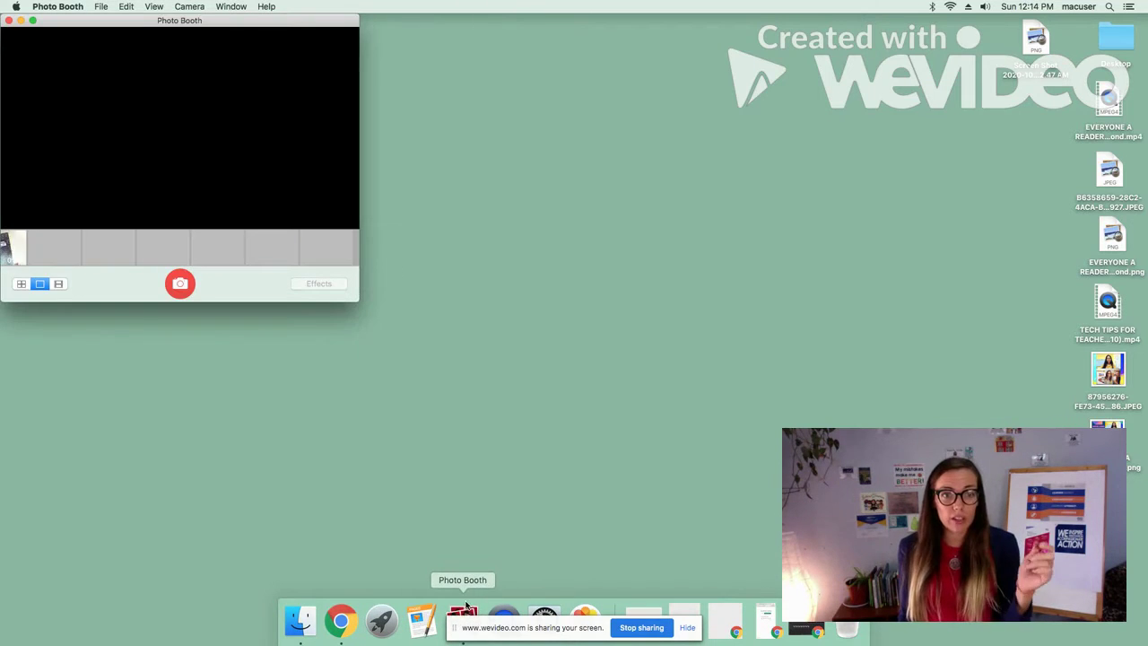
pyautogui.click(189, 6)
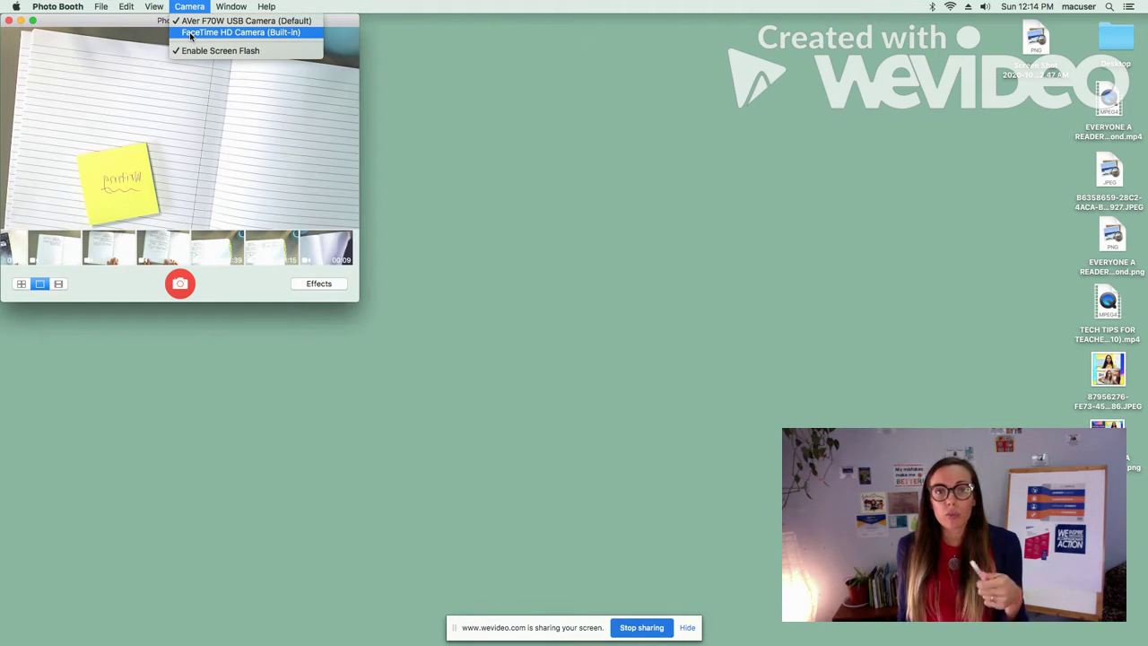
pyautogui.click(190, 34)
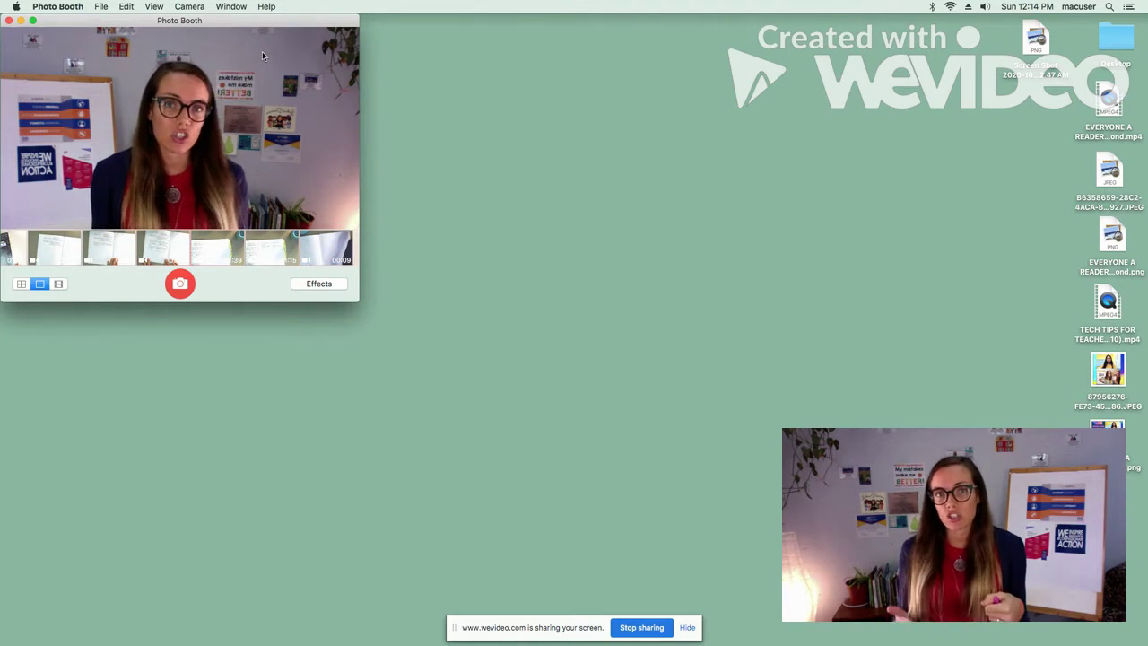
# - Switch back to the AVer F70W USB Camera and set movie-clip mode
pyautogui.click(189, 7)
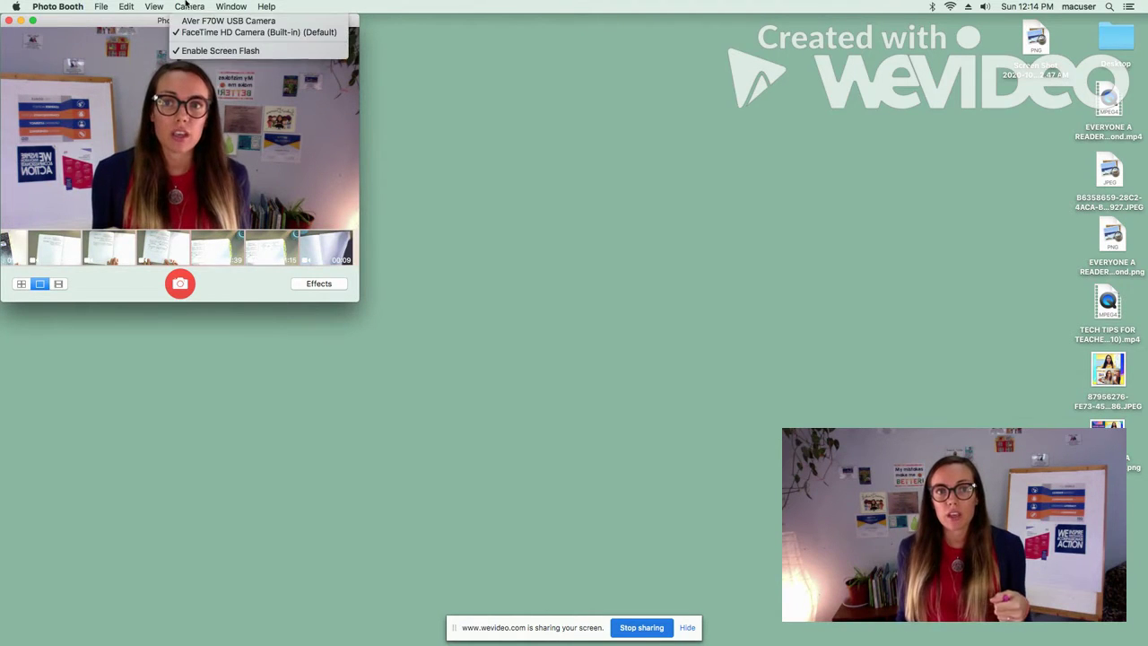
pyautogui.click(227, 21)
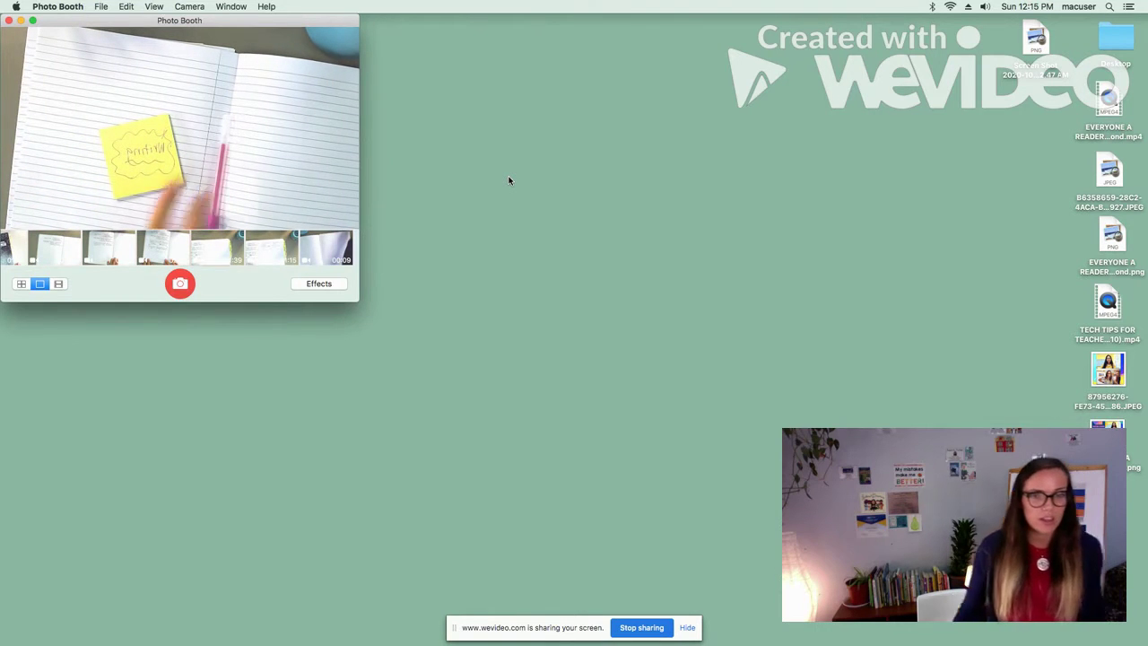
pyautogui.click(58, 284)
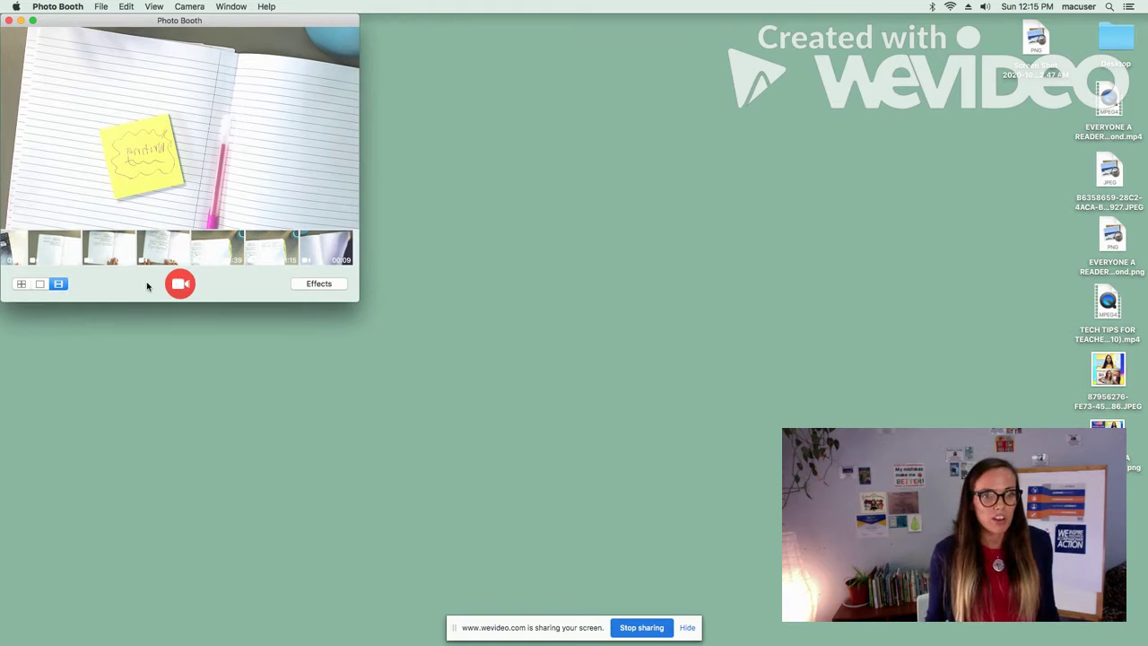
# - Record a short clip of the notebook's sticky note, then play it back
pyautogui.click(180, 283)
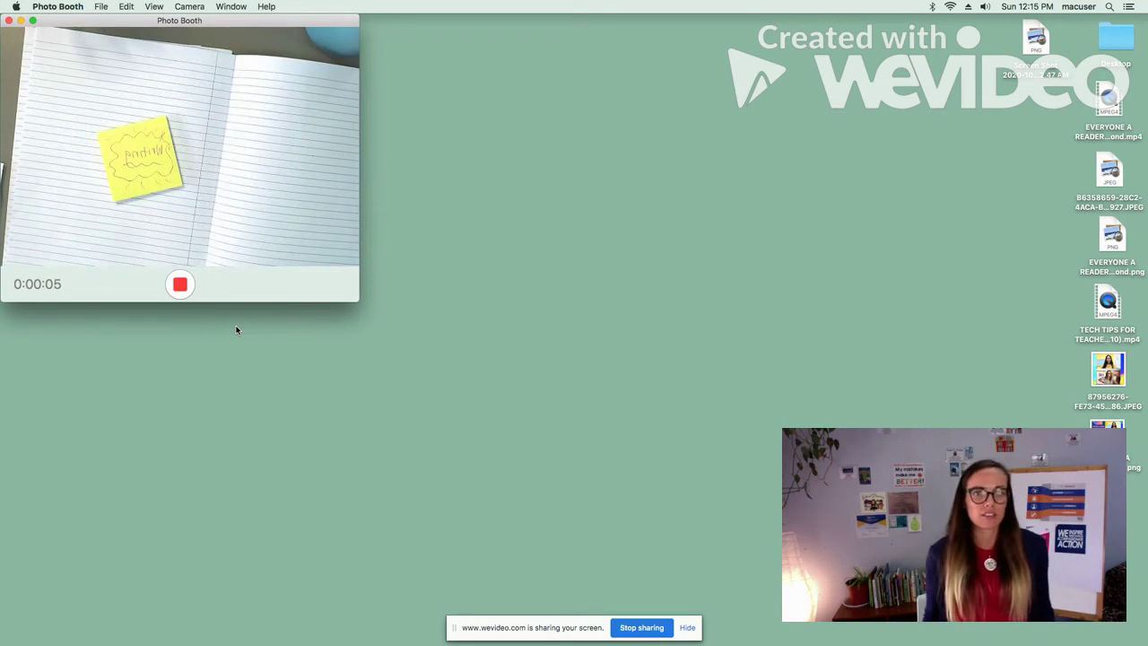
pyautogui.click(179, 287)
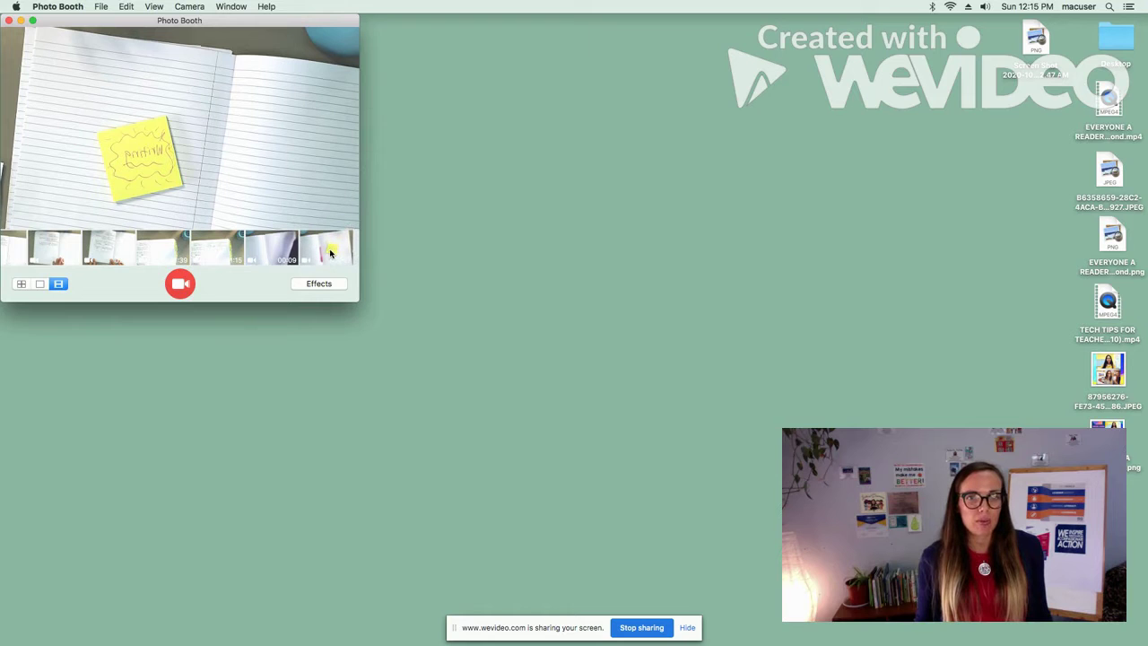
pyautogui.click(329, 252)
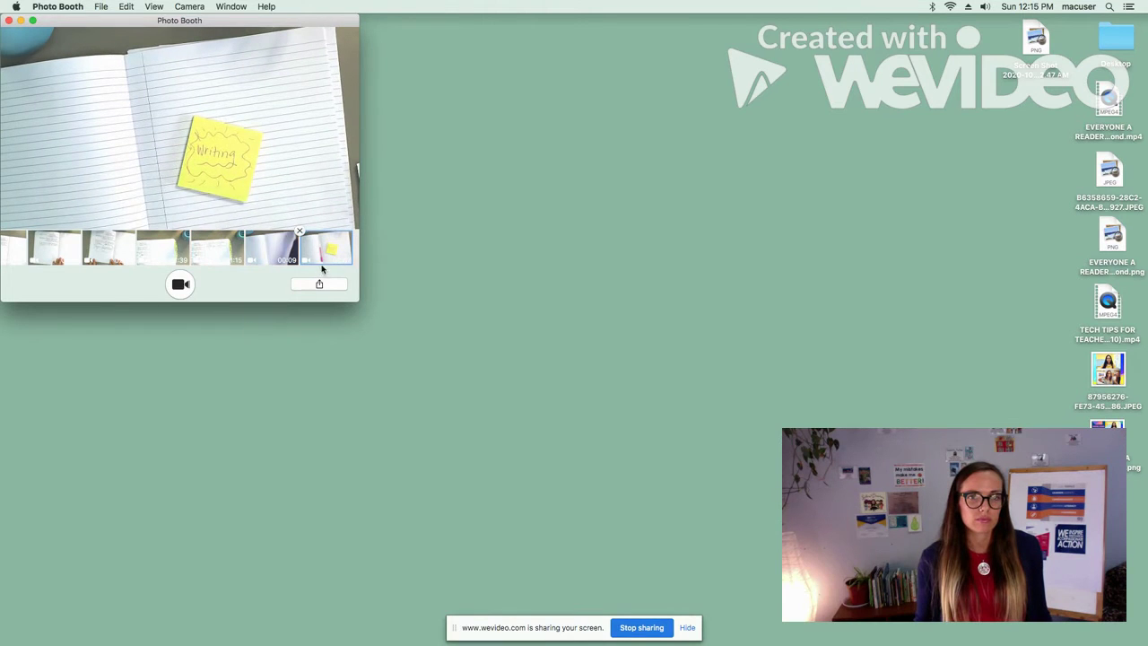
pyautogui.moveTo(169, 208)
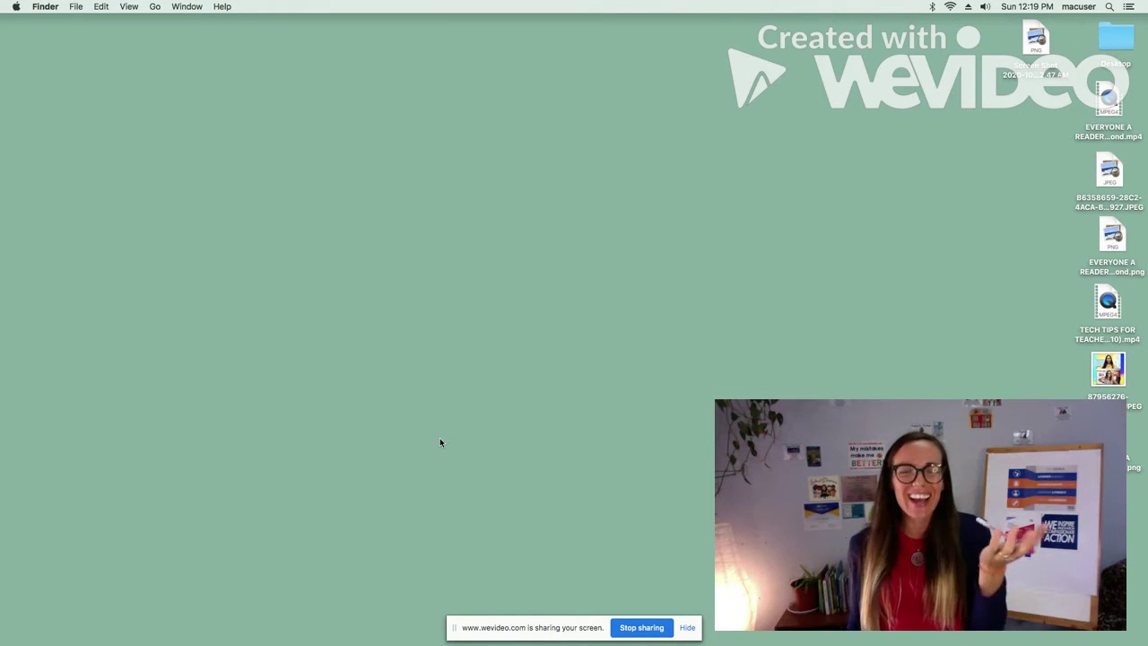
# - Launch QuickTime Player from the Dock
pyautogui.moveTo(524, 641)
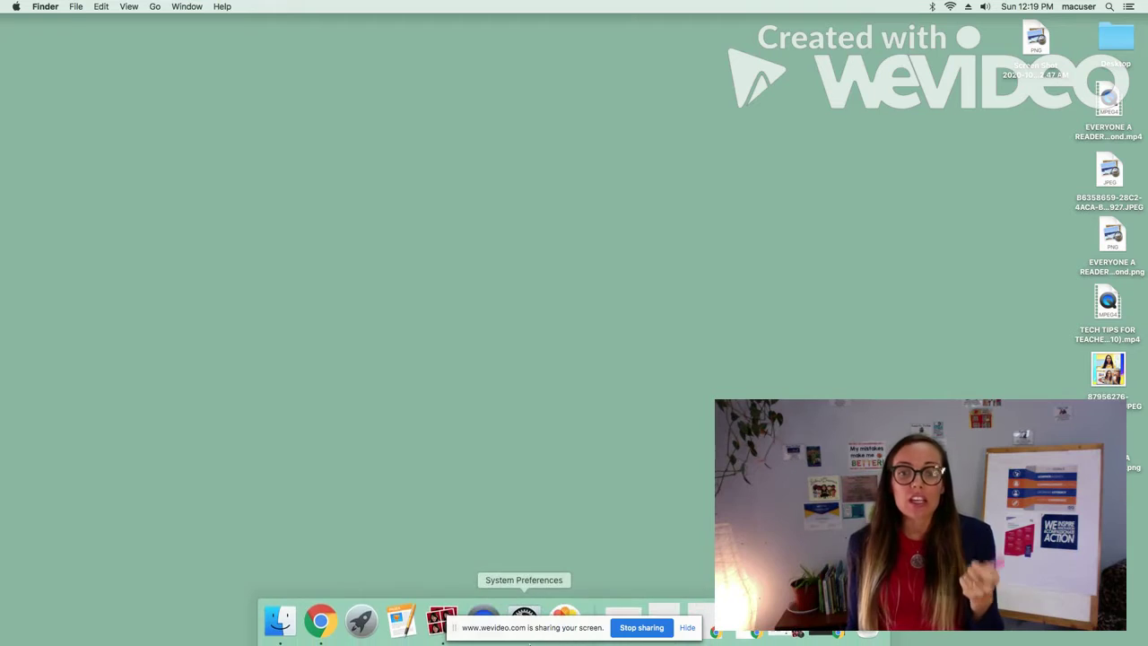
pyautogui.click(488, 614)
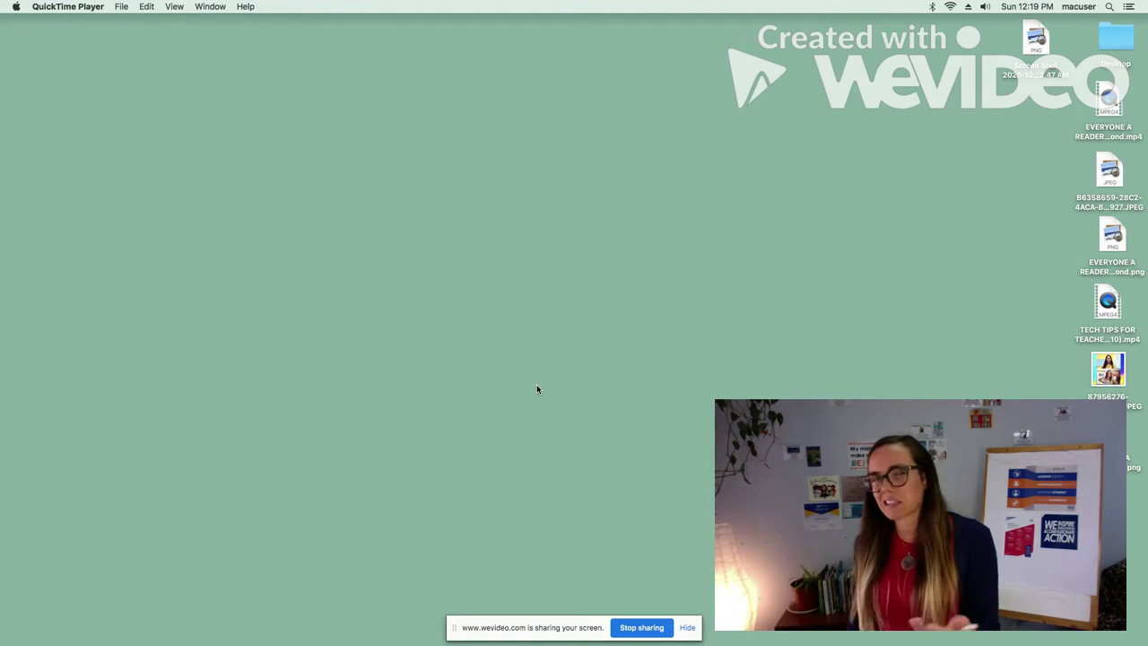
# - Start a new movie recording using the AVer document camera as the video source
pyautogui.click(123, 7)
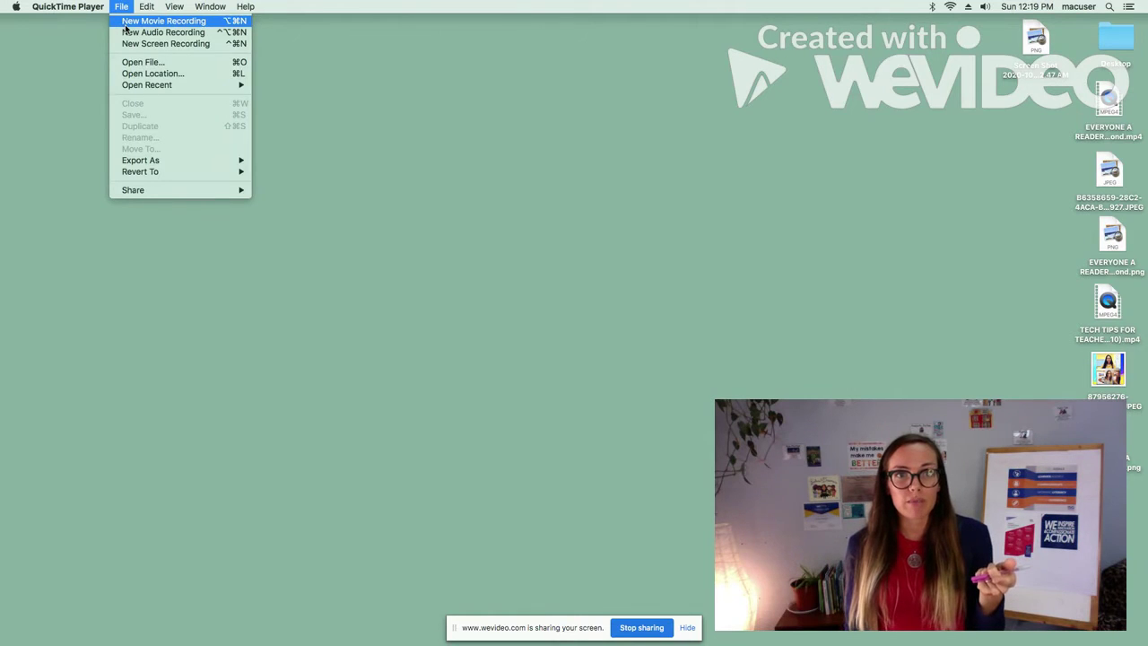
pyautogui.click(130, 20)
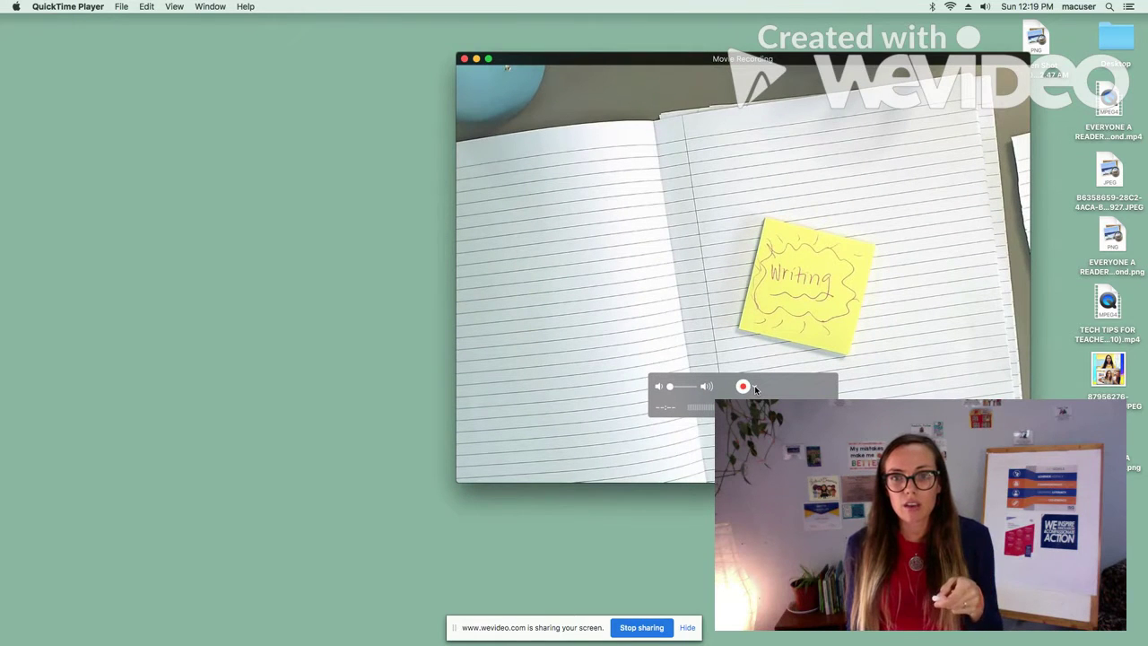
pyautogui.click(754, 385)
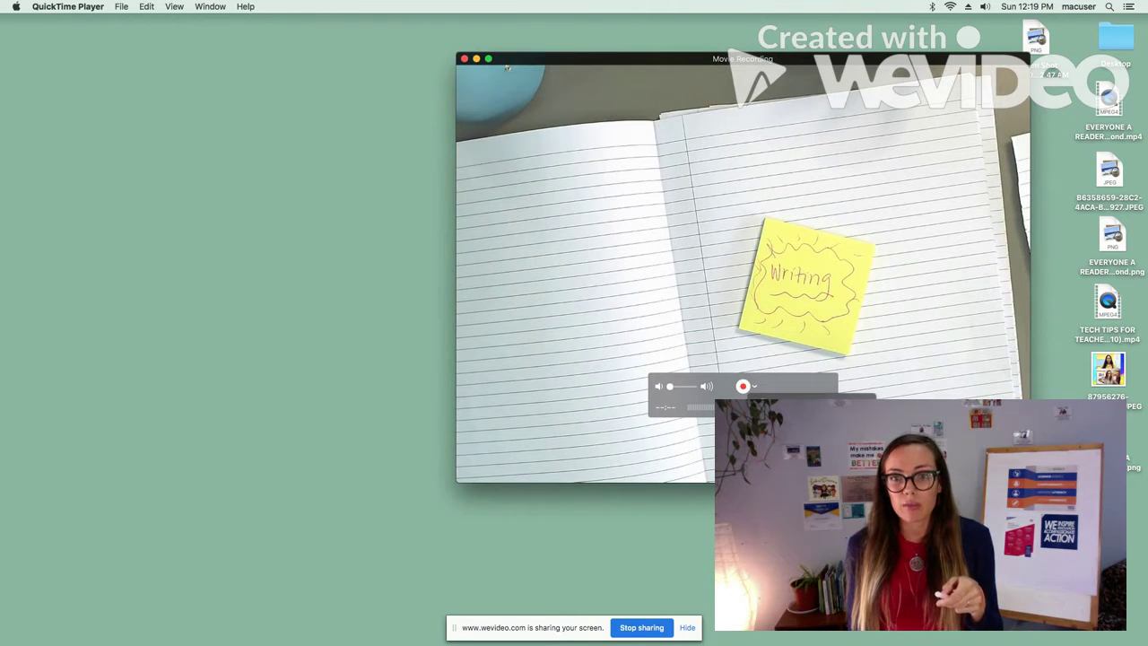
pyautogui.click(756, 394)
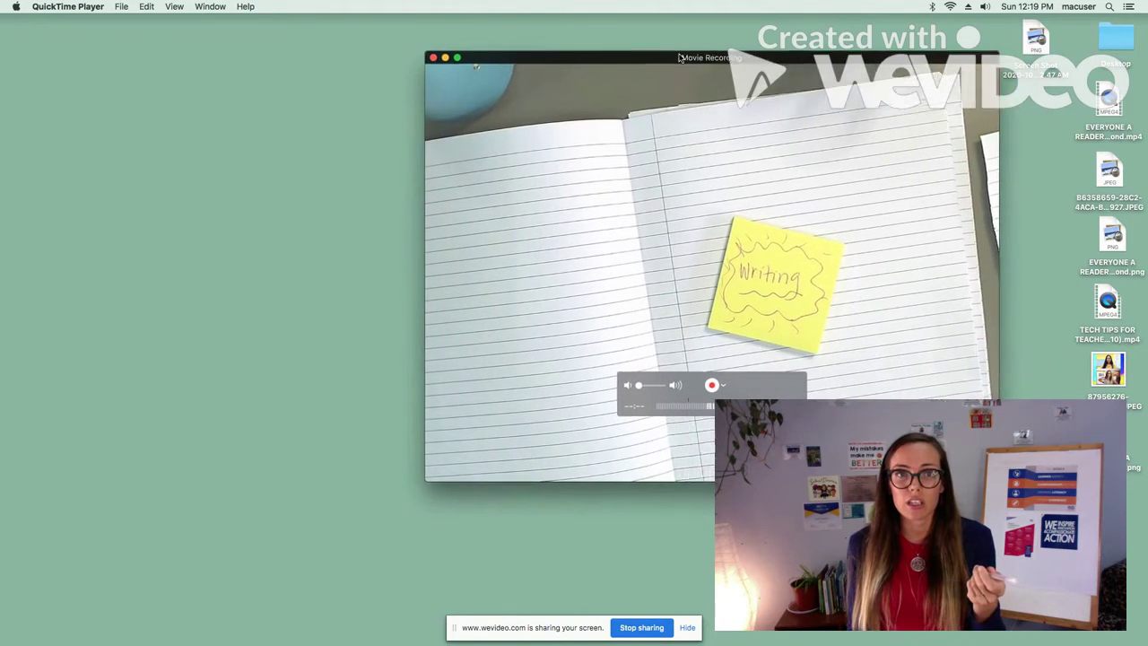
# - Move the camera preview window top-left, enlarge it, and shift it further right
pyautogui.moveTo(680, 57); pyautogui.dragTo(259, 20)
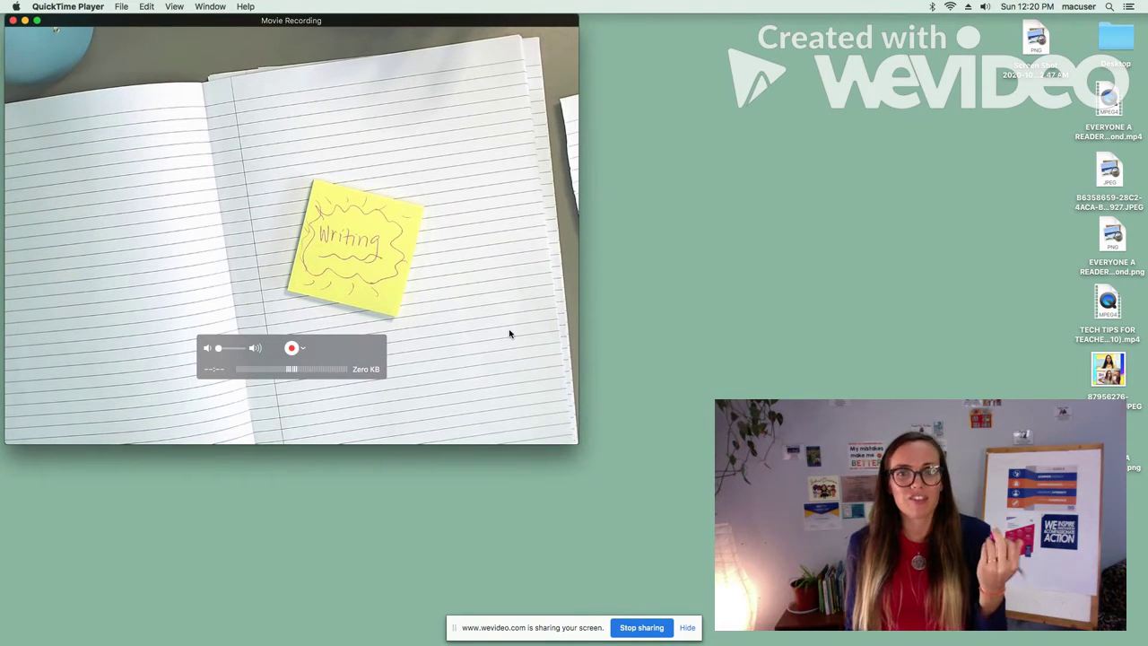
pyautogui.moveTo(579, 444); pyautogui.dragTo(847, 644)
pyautogui.moveTo(397, 23); pyautogui.dragTo(531, 23)
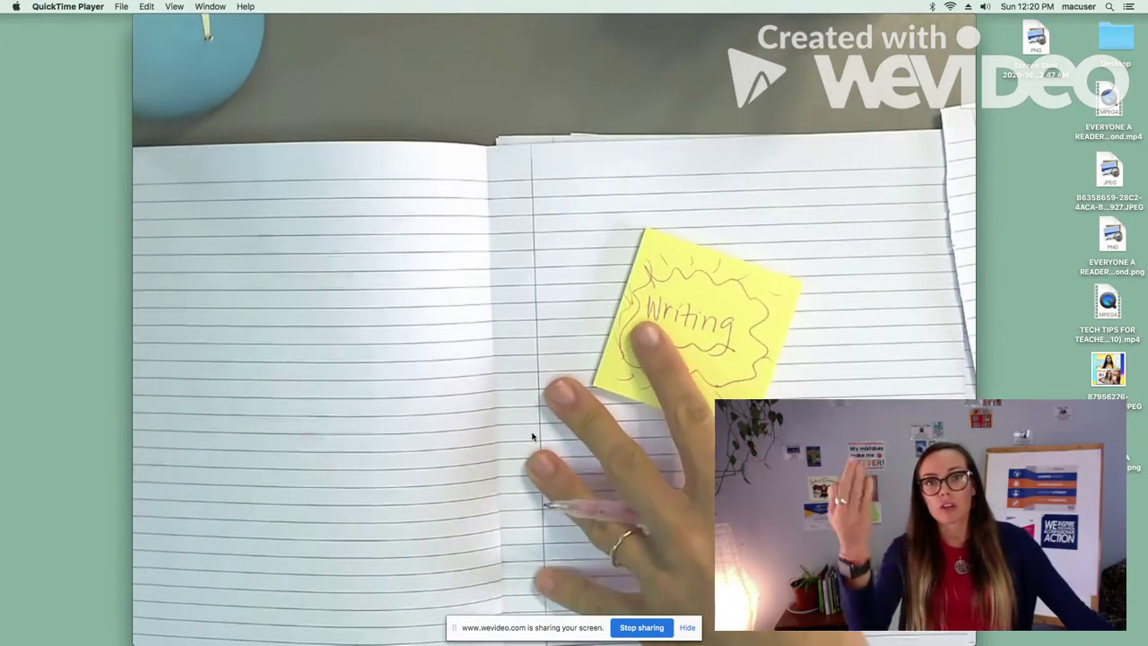
pyautogui.moveTo(531, 437)
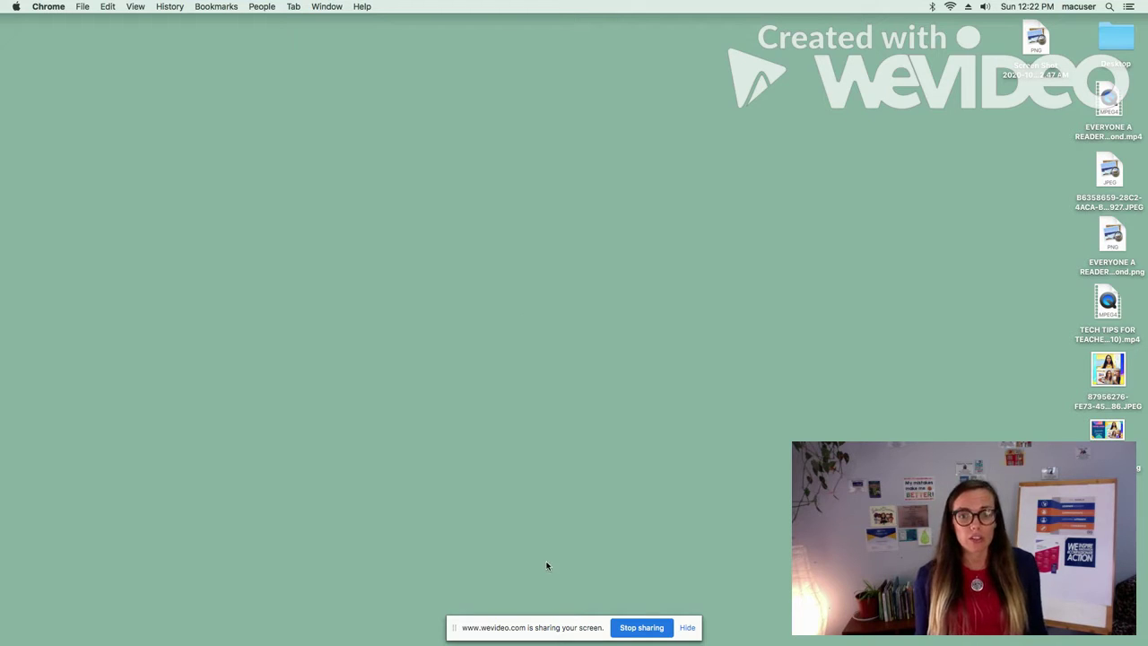
# - Restore the minimised Google Meet Chrome window and relaunch QuickTime Player
pyautogui.click(749, 620)
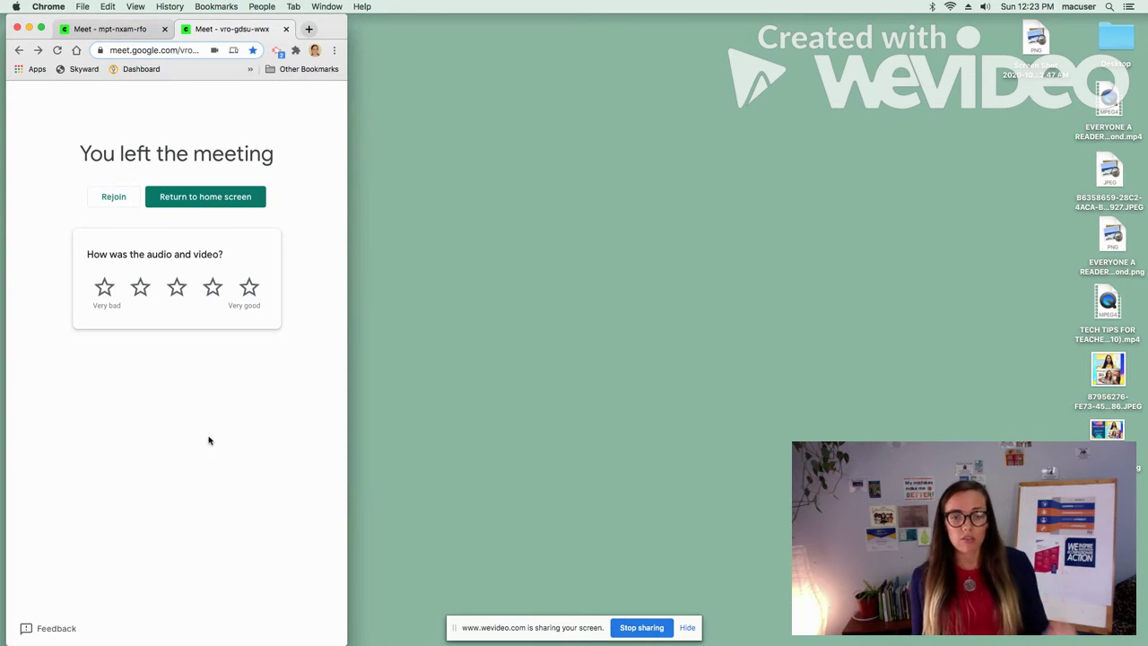
pyautogui.moveTo(391, 642)
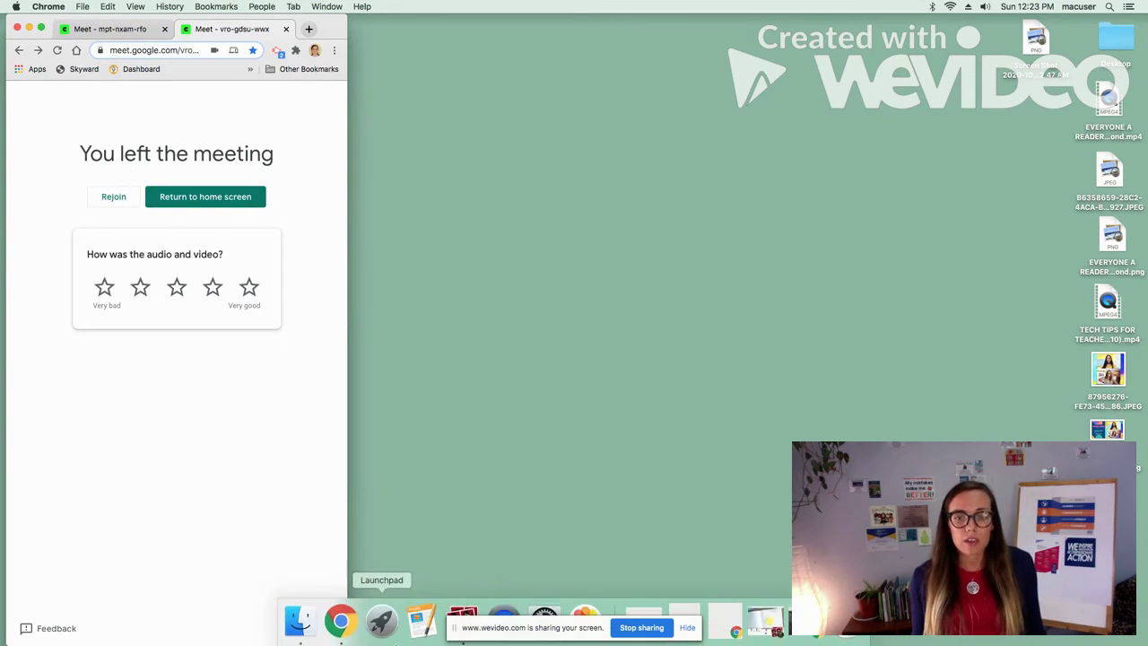
pyautogui.click(499, 613)
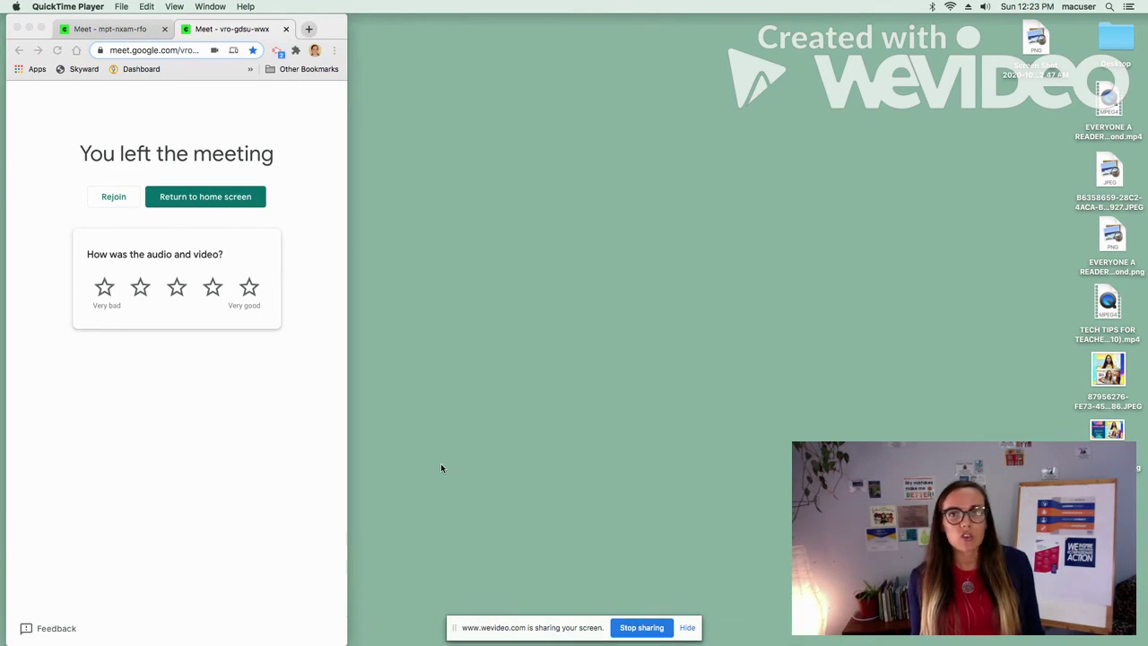
# - Open a new movie recording window and place it right of the Meet window
pyautogui.click(130, 6)
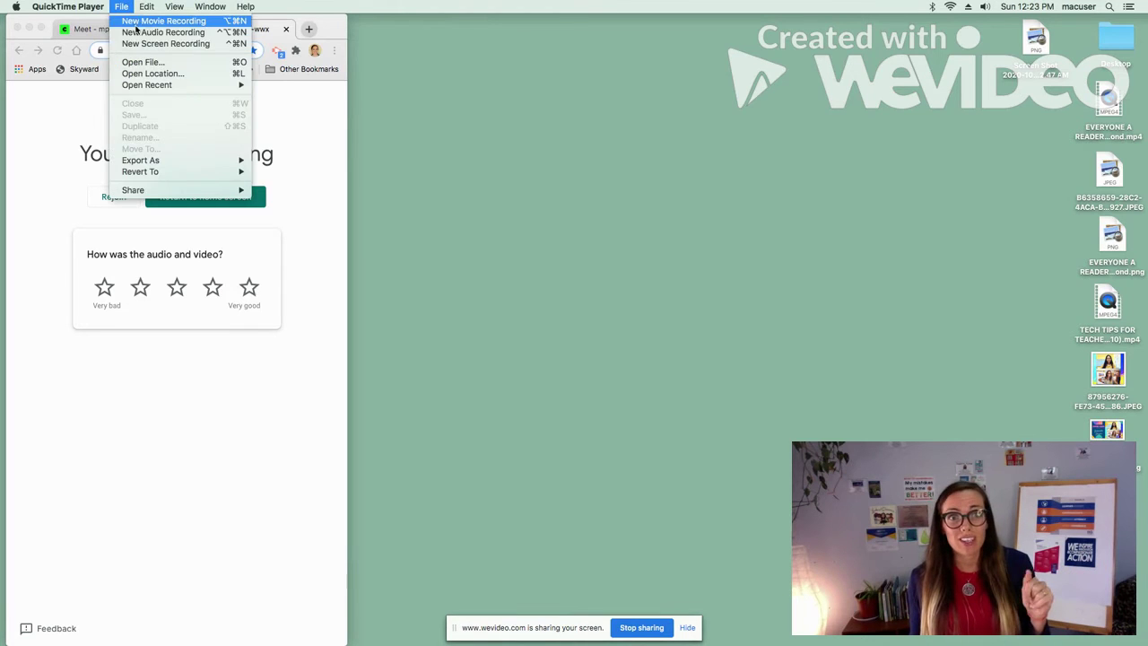
pyautogui.click(134, 22)
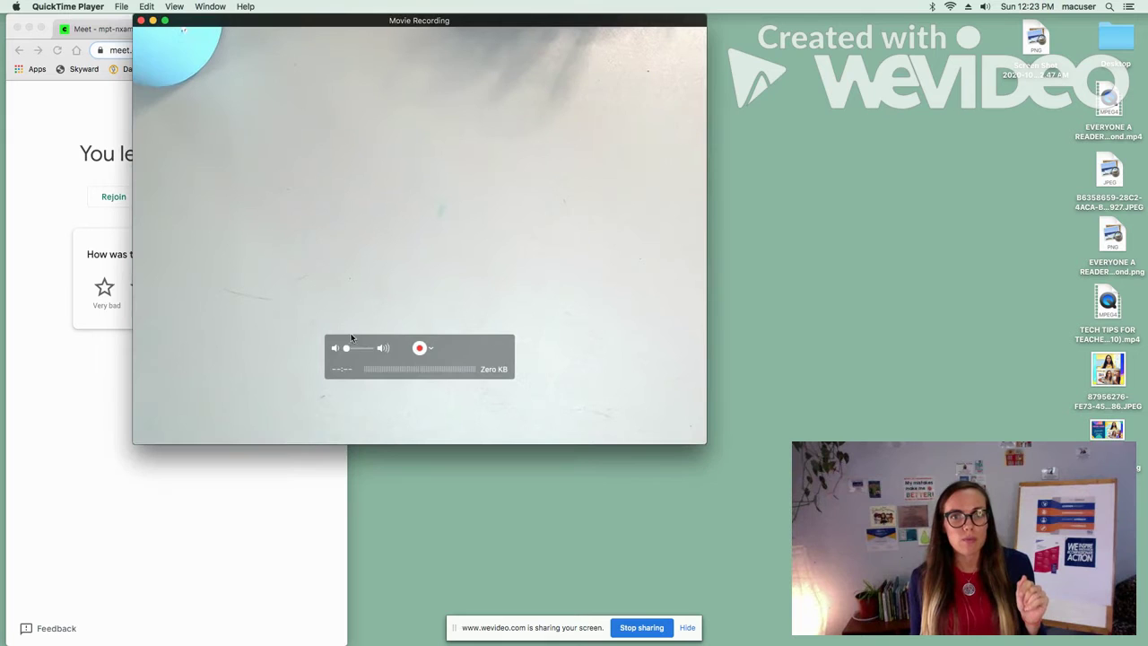
pyautogui.moveTo(351, 23); pyautogui.dragTo(637, 81)
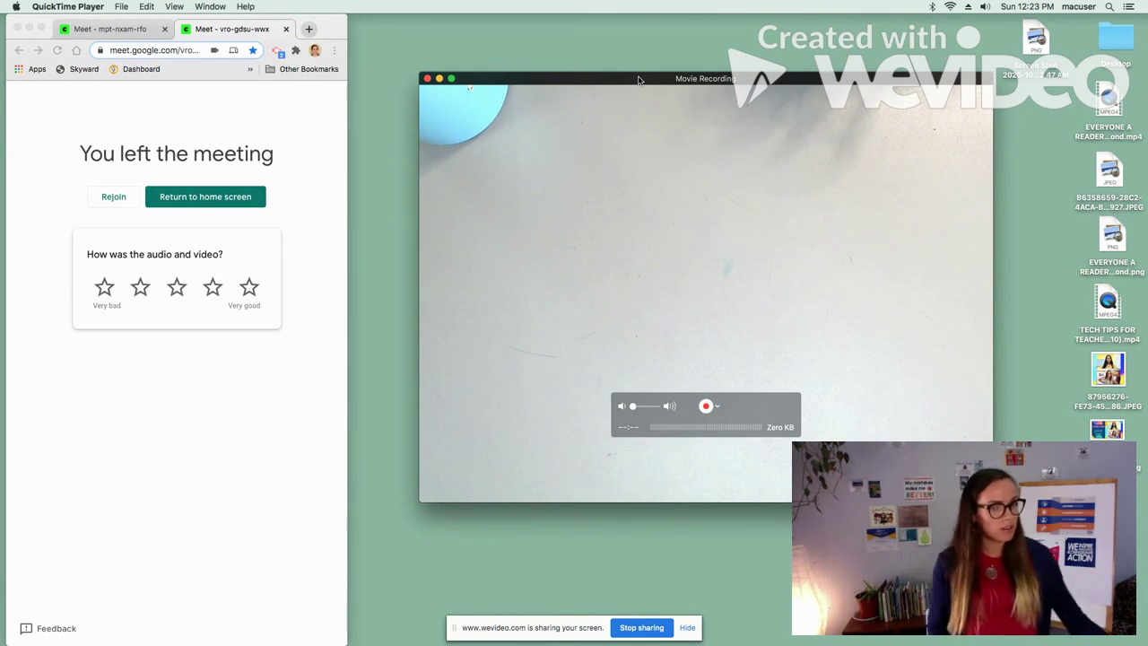
pyautogui.moveTo(639, 81); pyautogui.dragTo(639, 78)
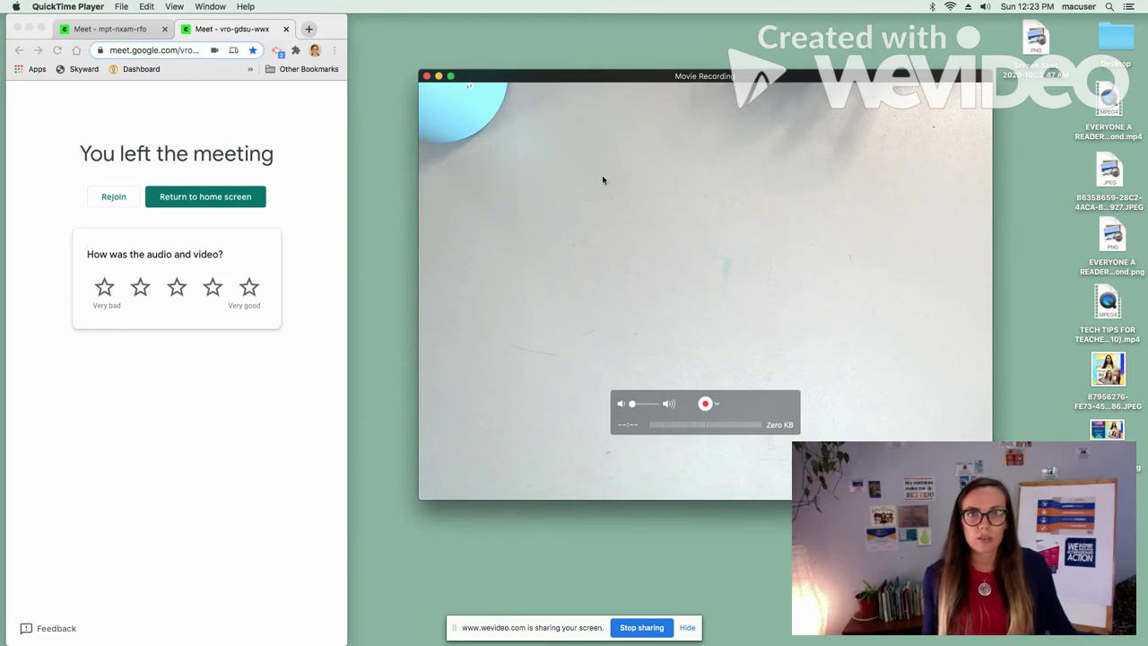
# - Quit and relaunch QuickTime Player, then open a fresh movie recording window
pyautogui.click(70, 8)
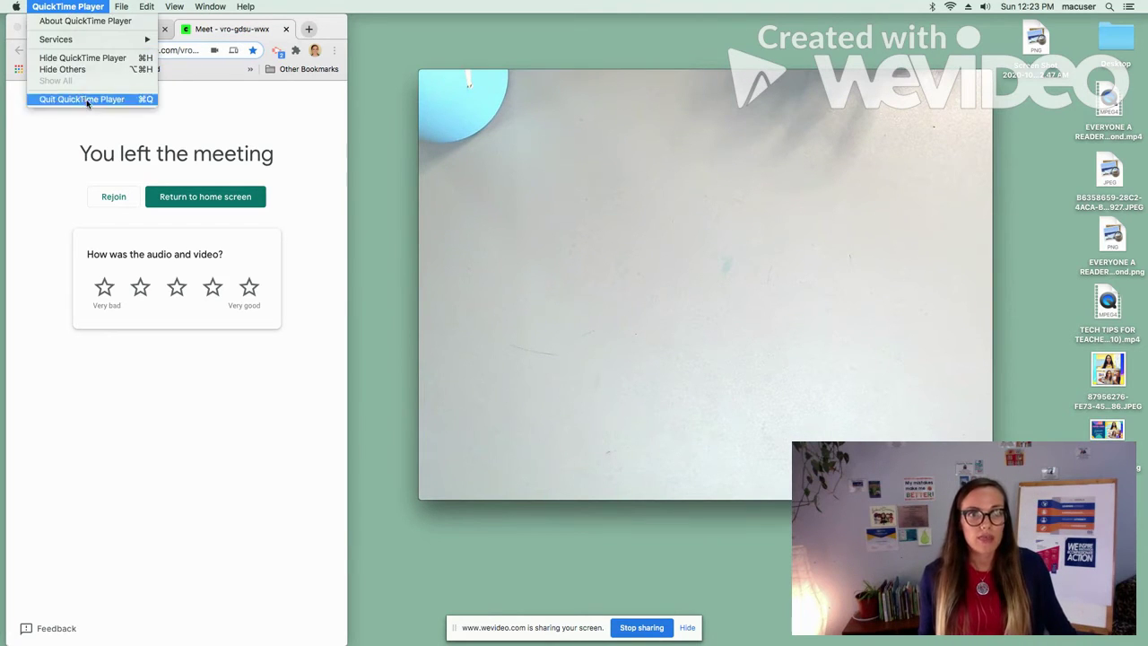
pyautogui.click(87, 100)
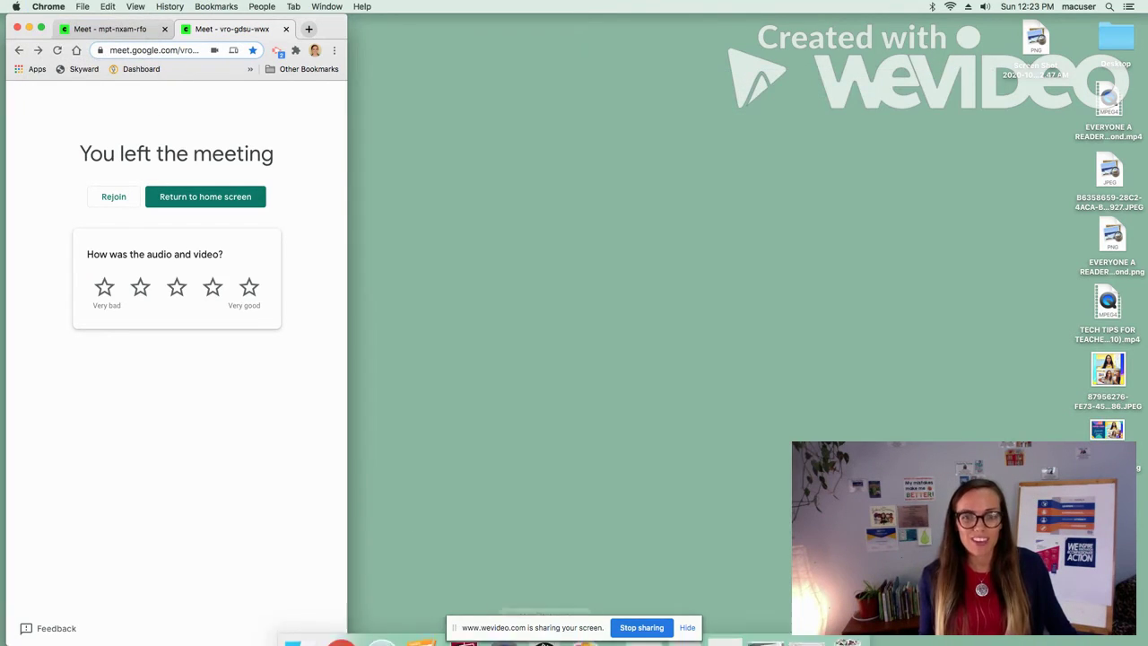
pyautogui.click(504, 632)
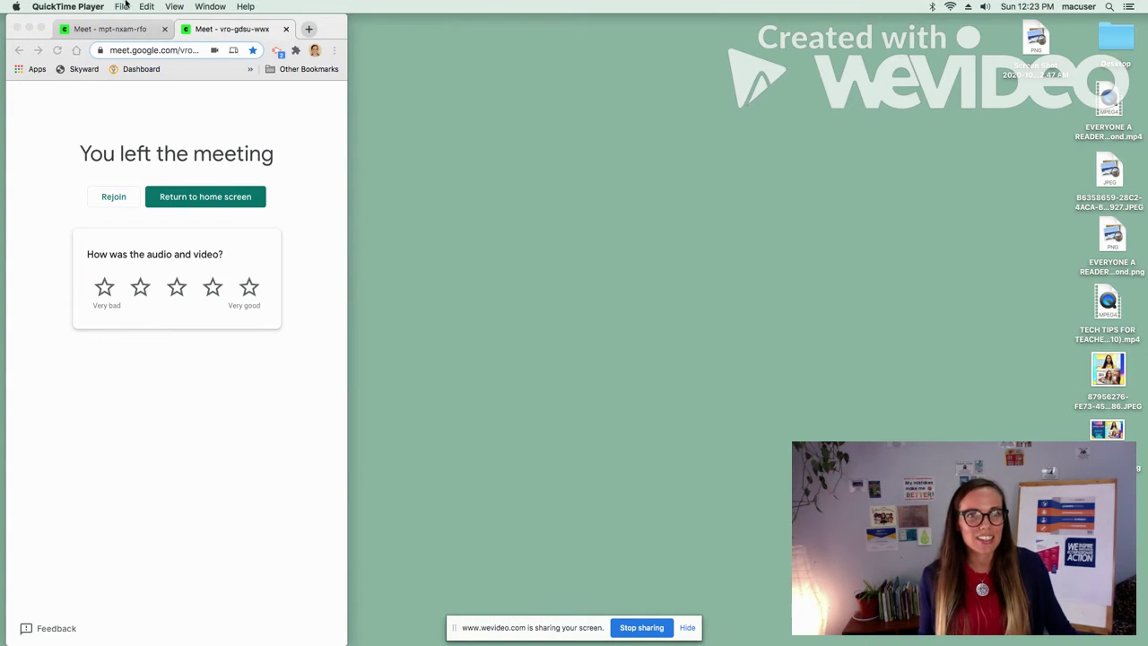
pyautogui.click(123, 6)
pyautogui.click(131, 20)
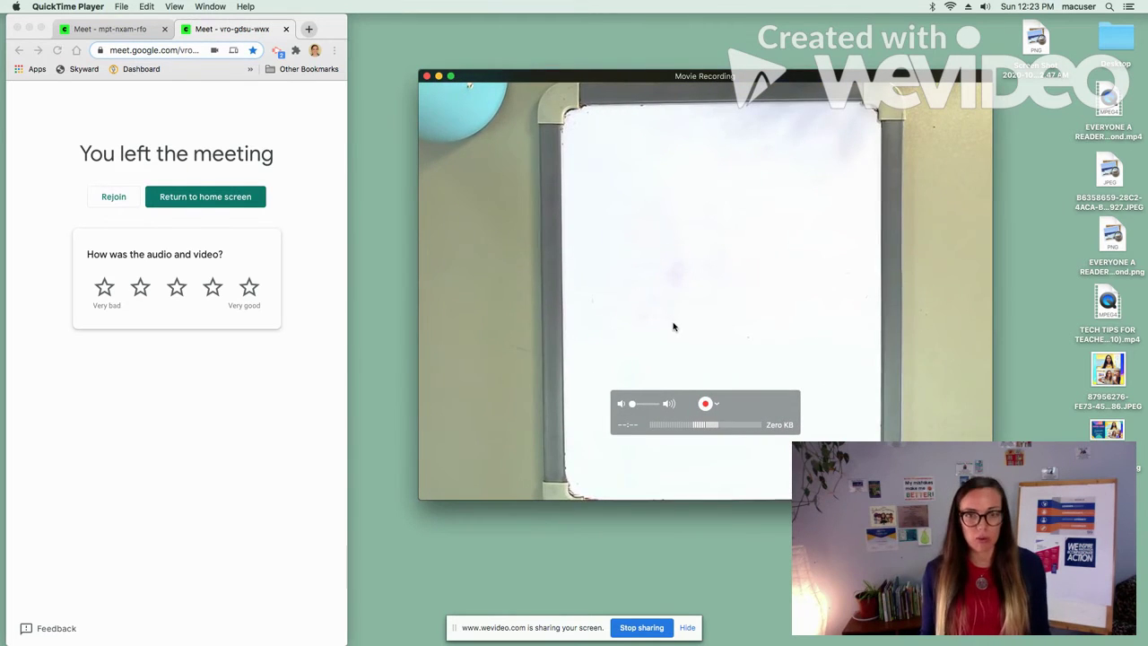
# - Bring Chrome forward, switch to the other Meet tab, and rejoin that meeting
pyautogui.click(218, 428)
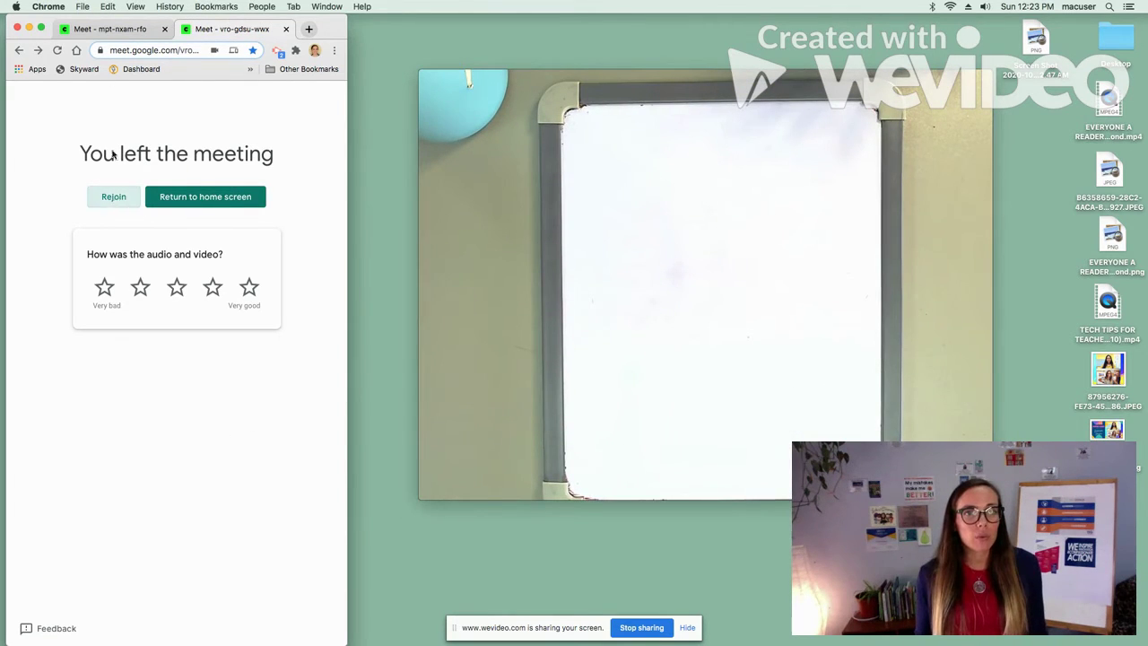
pyautogui.click(113, 27)
pyautogui.click(105, 193)
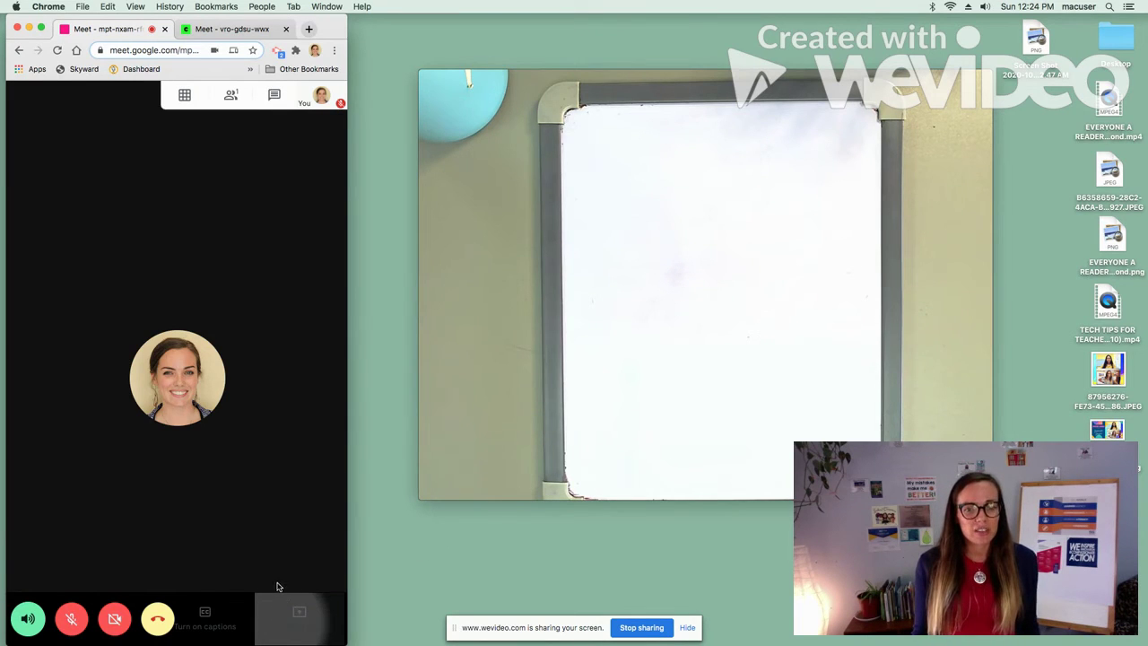
# - Share the QuickTime Movie Recording window into the meeting via Present now > A window
pyautogui.click(293, 625)
pyautogui.click(236, 543)
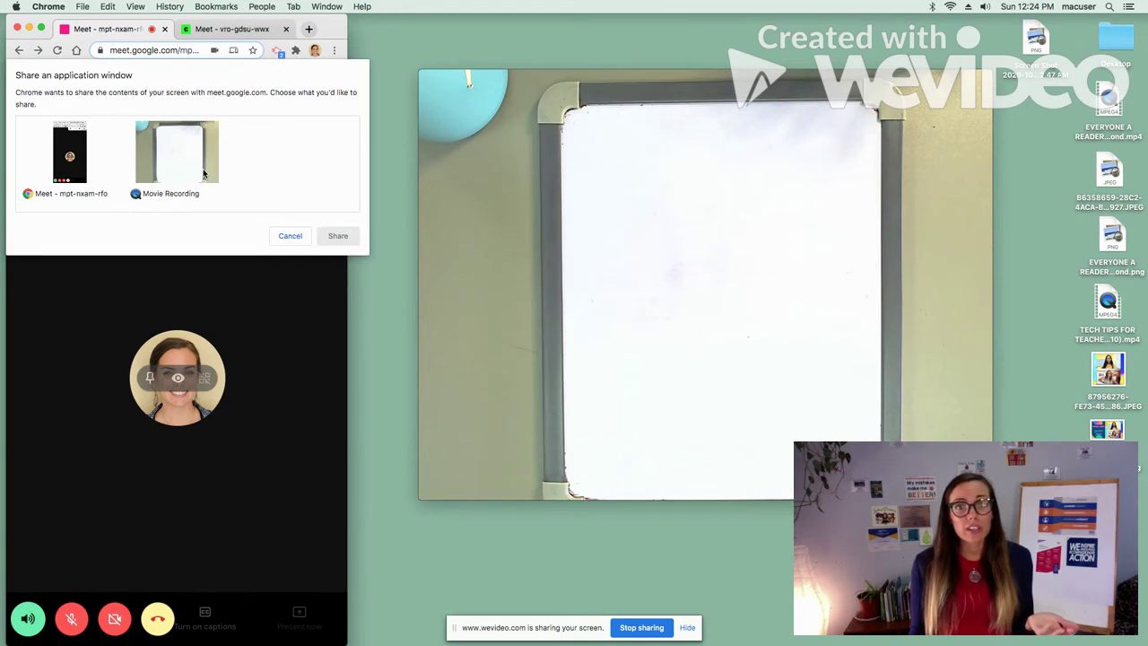
pyautogui.click(204, 174)
pyautogui.click(336, 235)
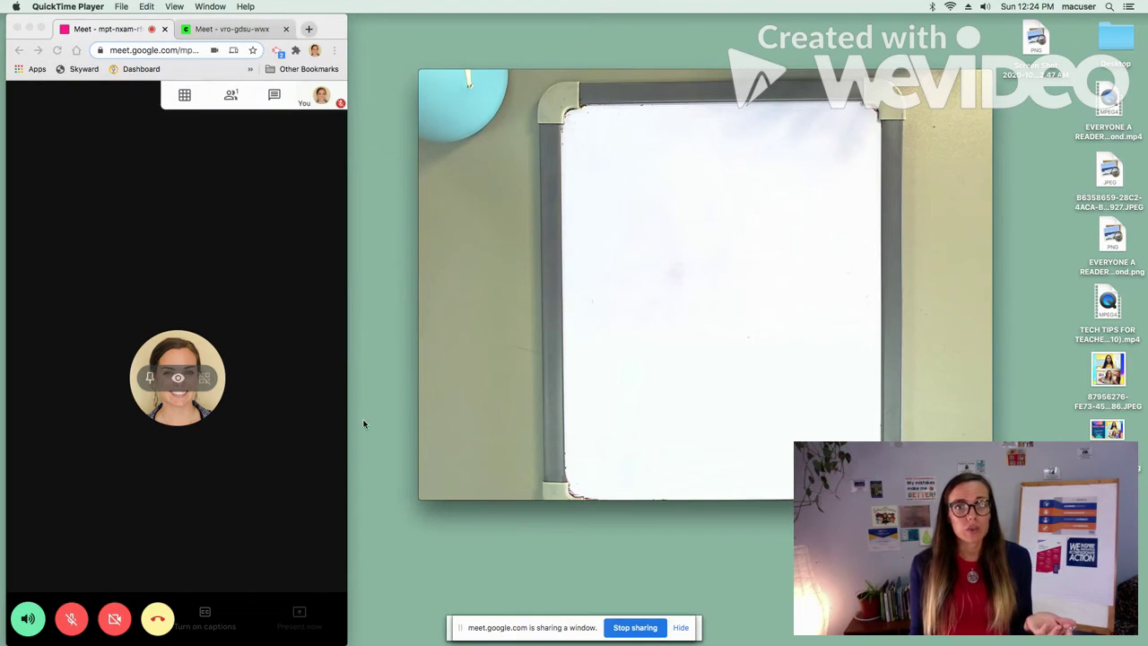